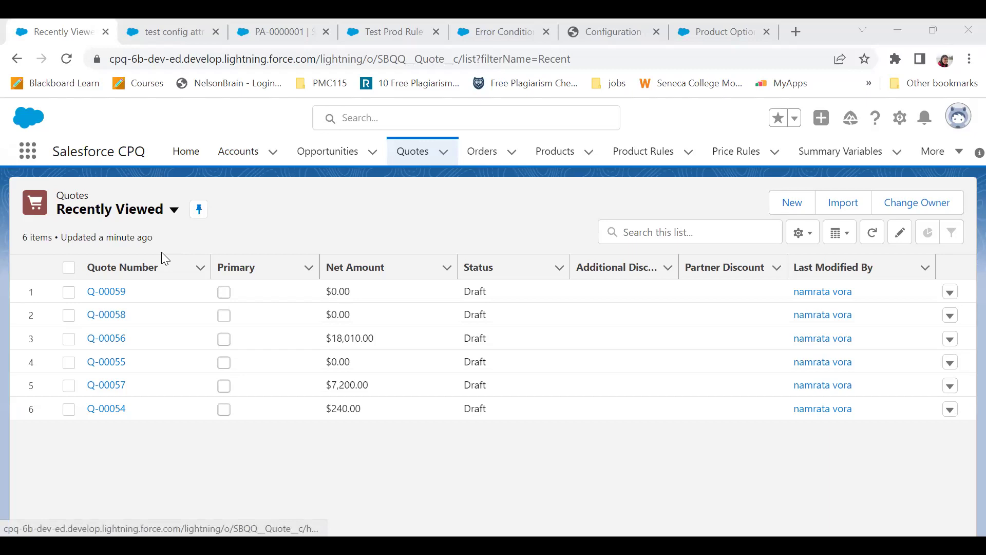
Open quote Q-00059, dismiss the admin announcement, and start editing its line items
left_click(109, 292)
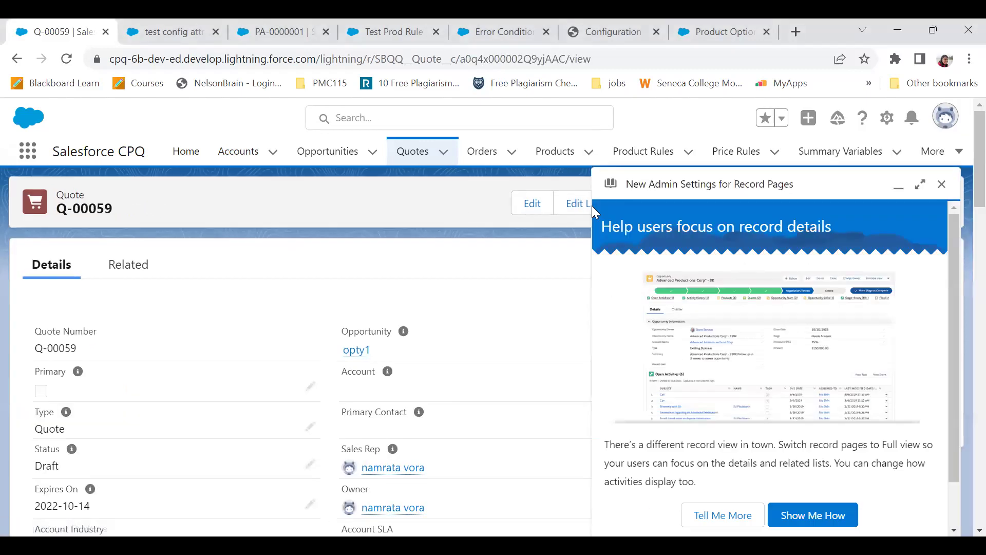
left_click(942, 186)
left_click(583, 203)
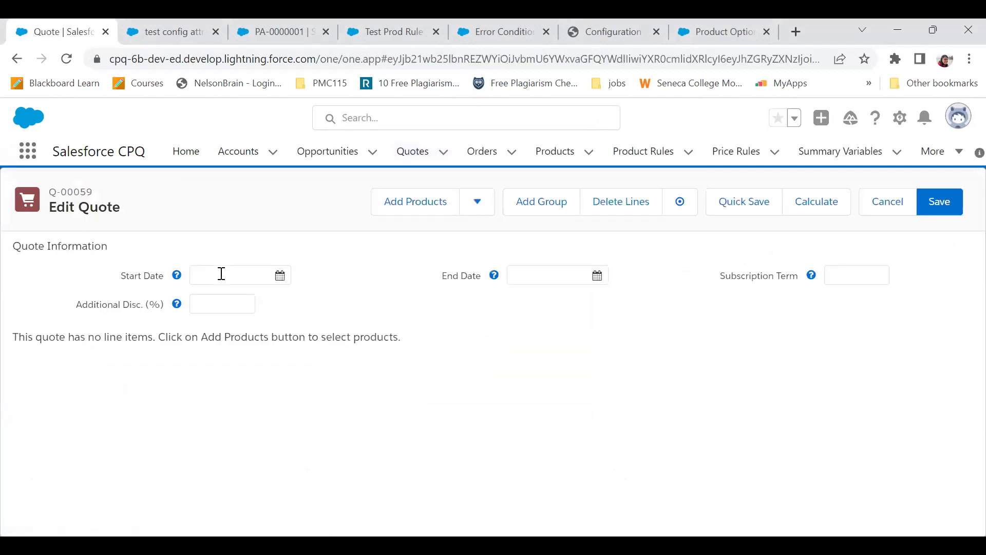
Search products for 'test' and add Test Product Bundle to reach its configuration
left_click(417, 204)
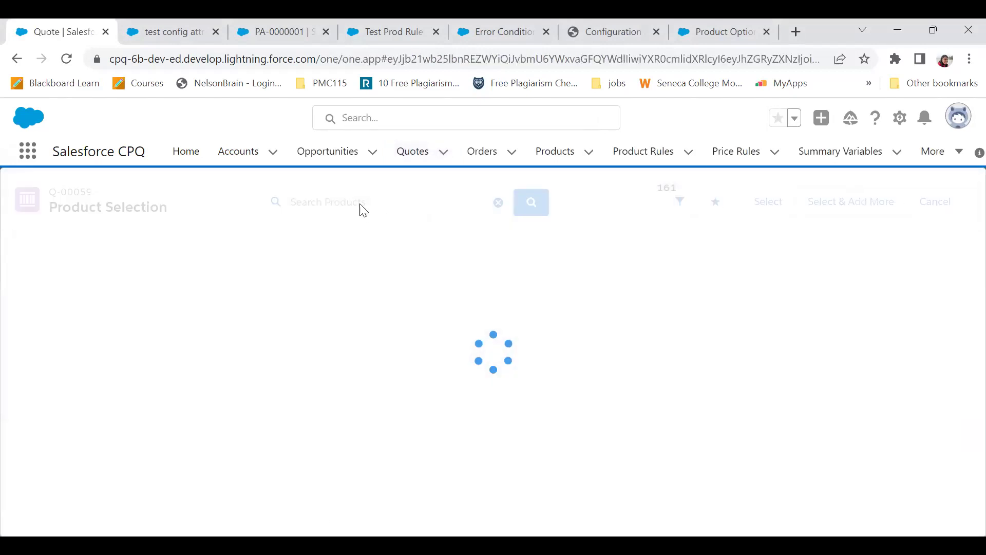
left_click(359, 202)
type("test")
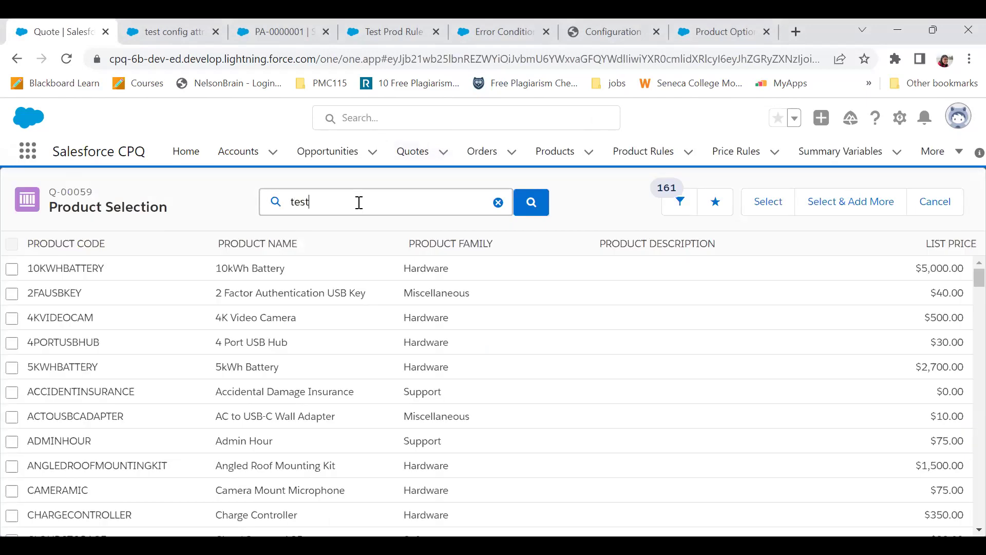
left_click(527, 209)
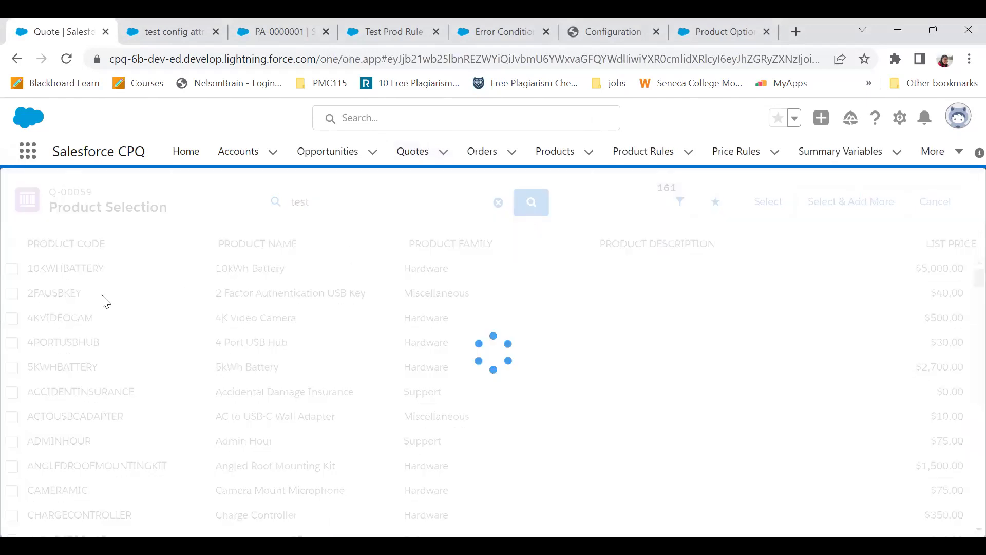
left_click(12, 269)
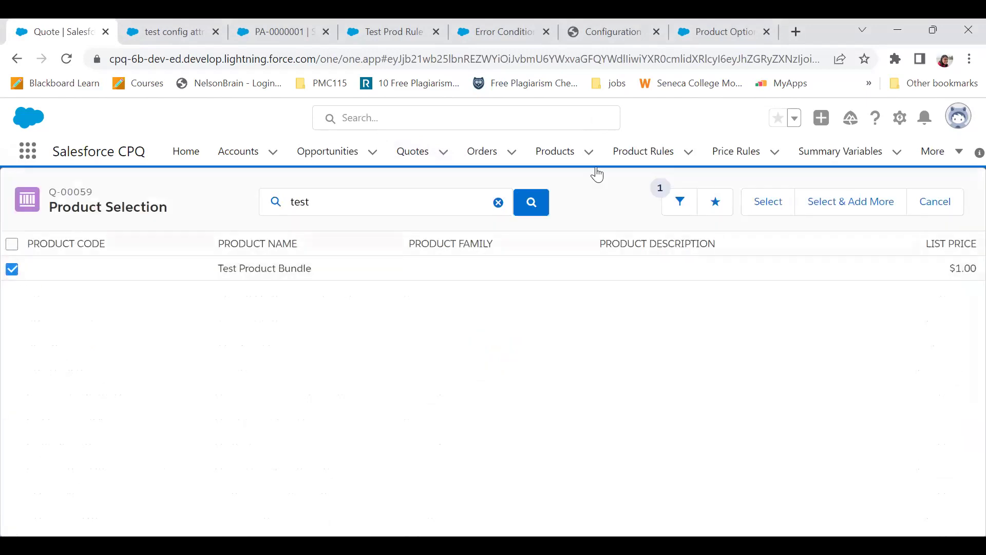
left_click(769, 208)
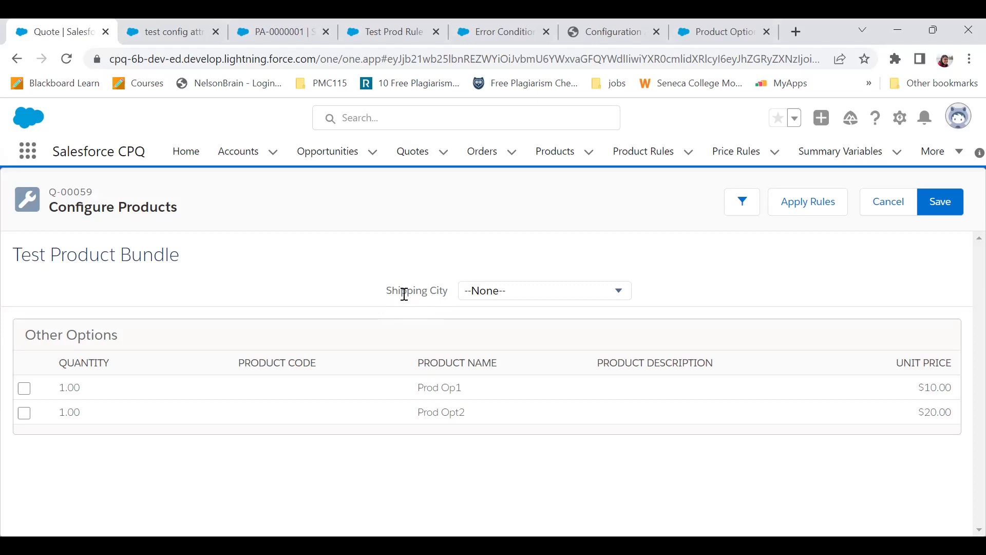
Set Shipping City to Mumbai and apply the product rules
left_click(481, 295)
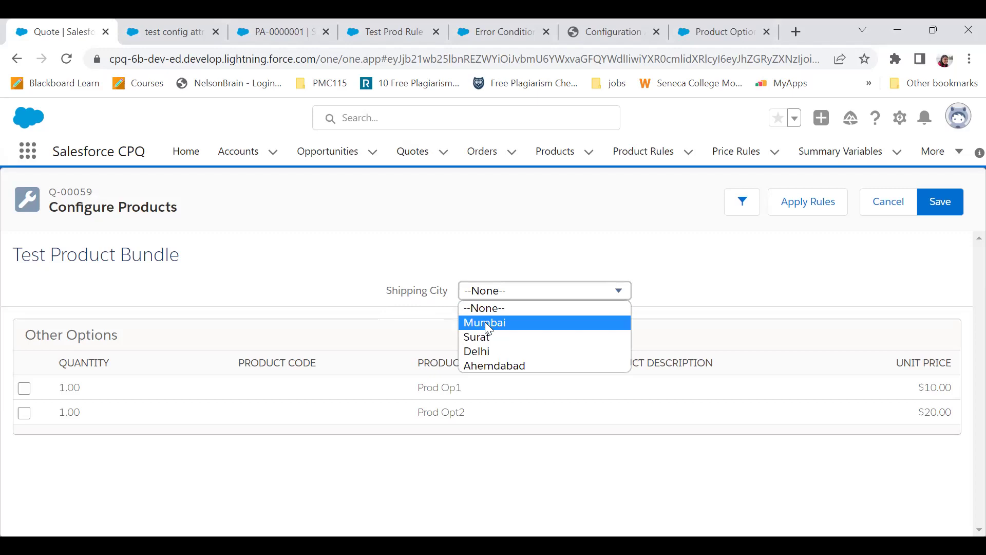
left_click(487, 323)
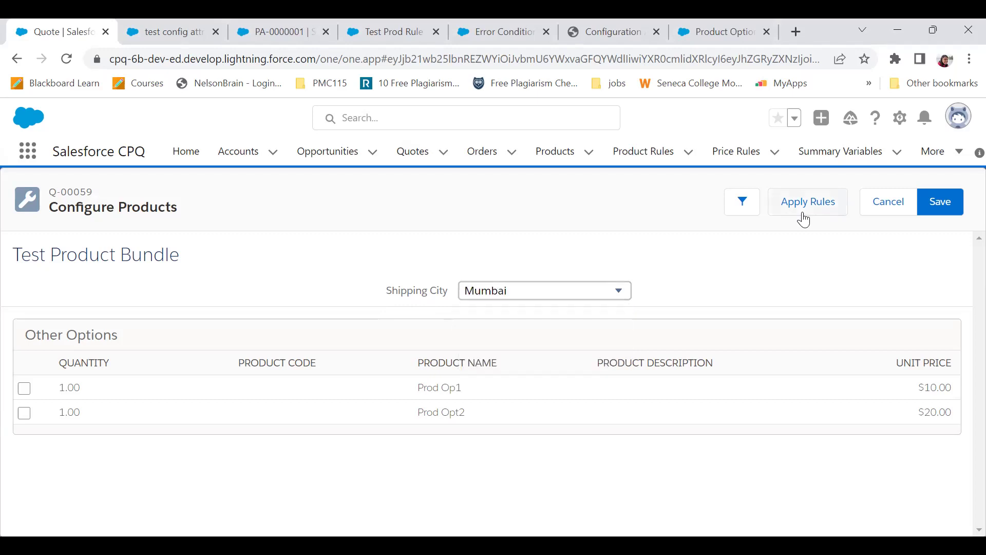
left_click(804, 218)
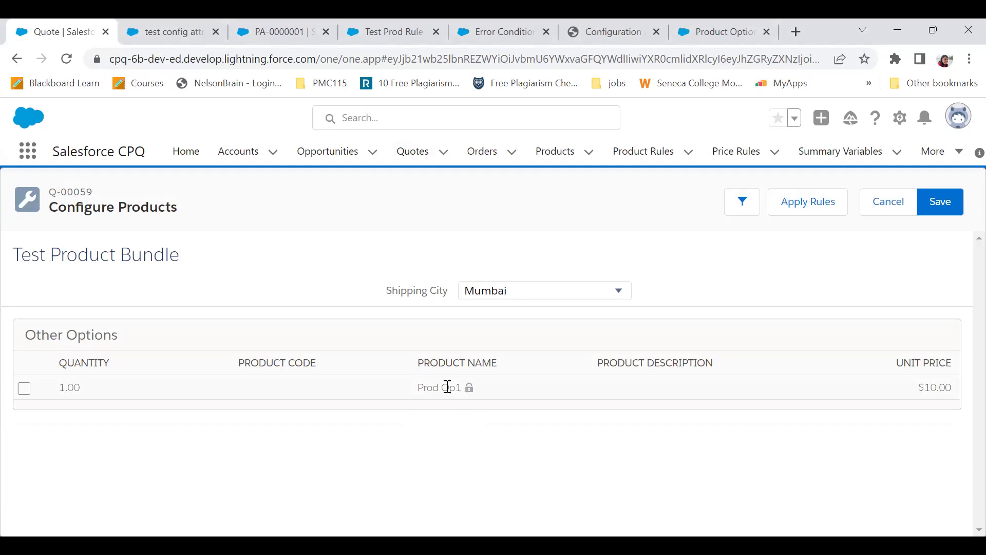
Change Shipping City to Surat, then check the city list again without changing it
left_click(522, 294)
left_click(516, 338)
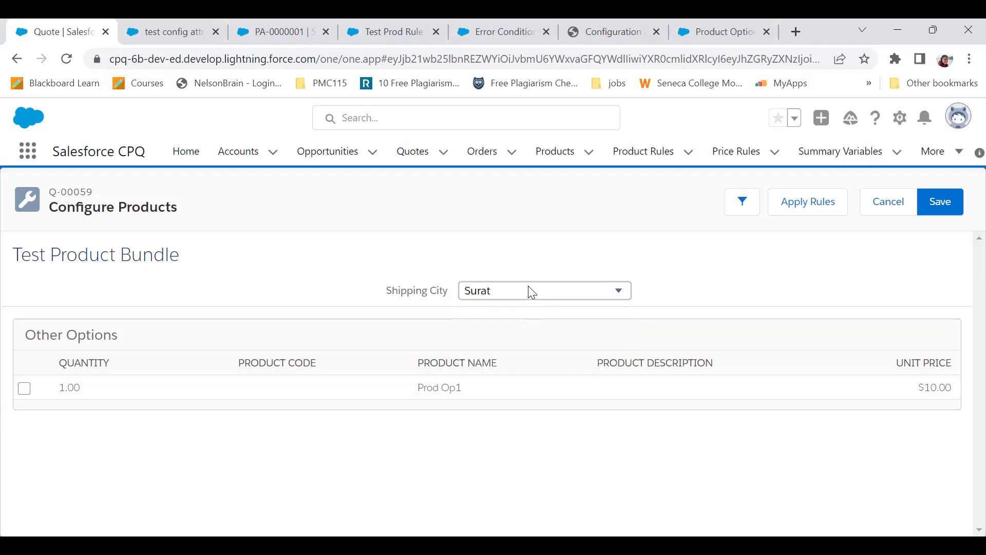
left_click(532, 293)
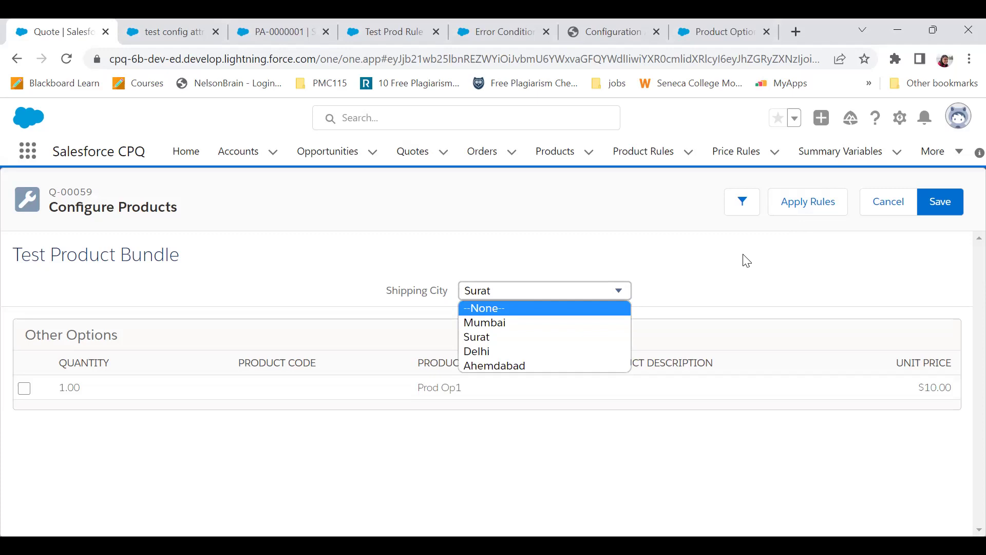
left_click(358, 196)
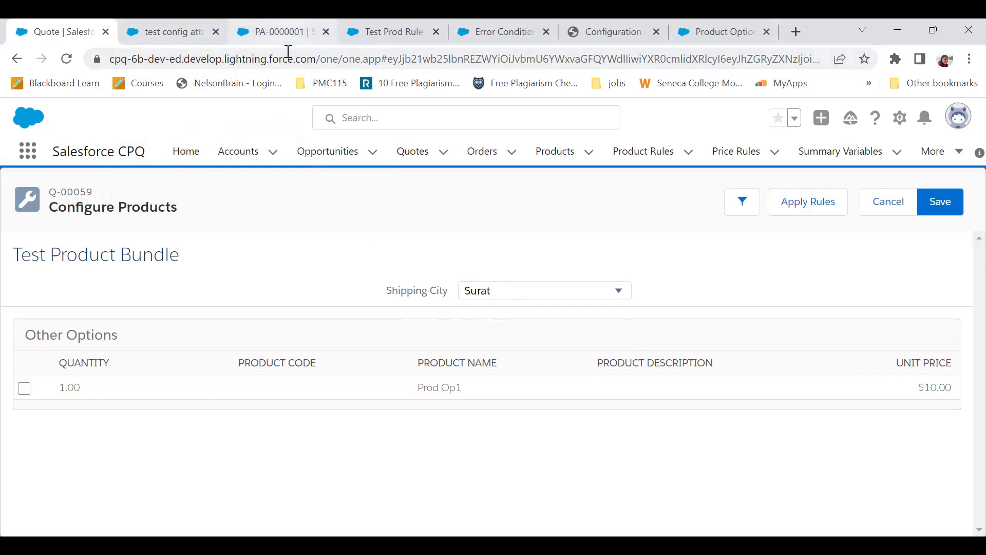
left_click(180, 31)
left_click(557, 154)
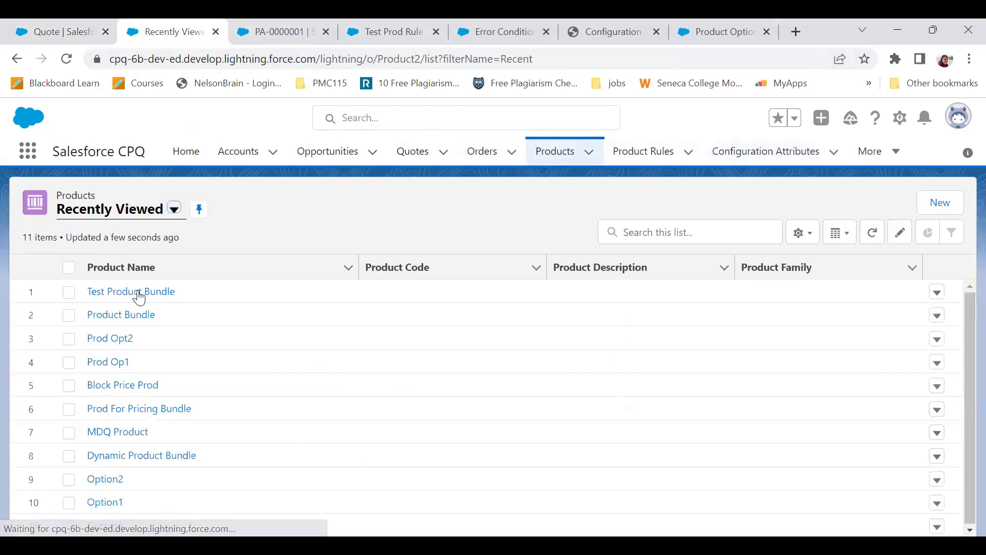
left_click(137, 292)
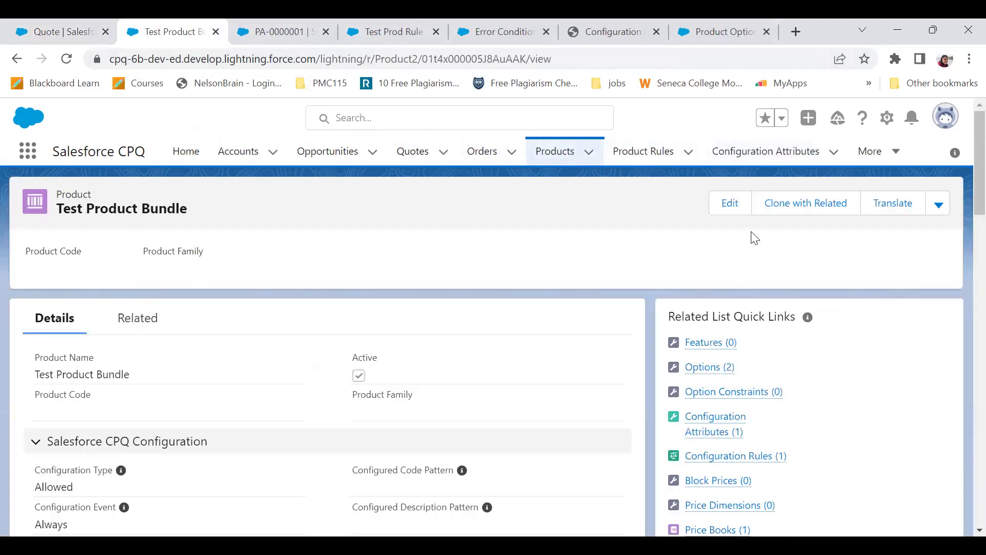
scroll(961, 200, "down", 1)
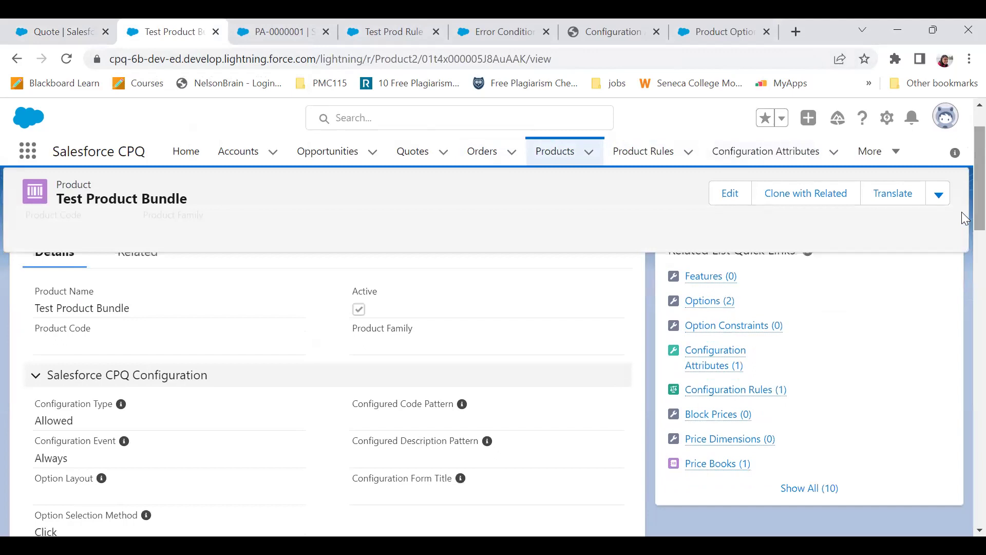
left_click(722, 358)
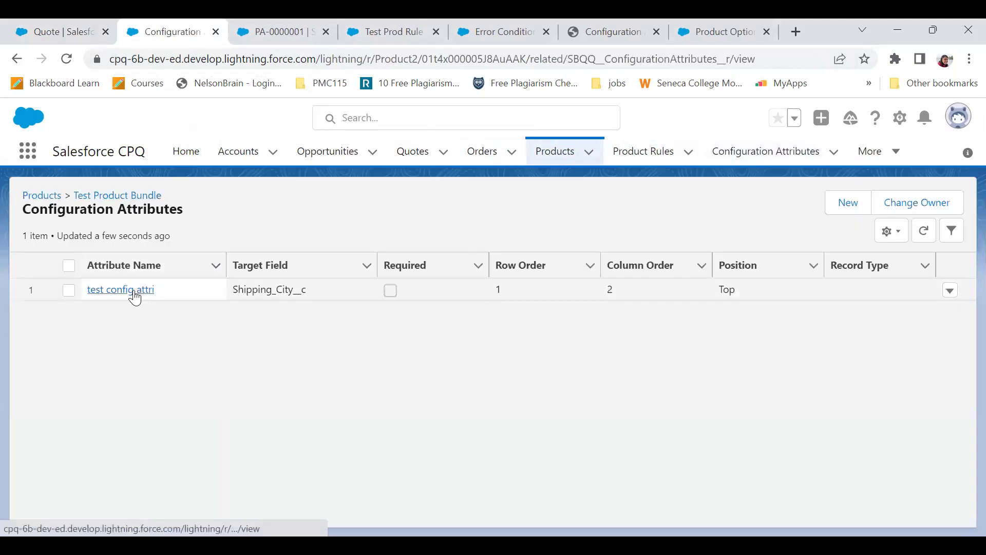
left_click(53, 35)
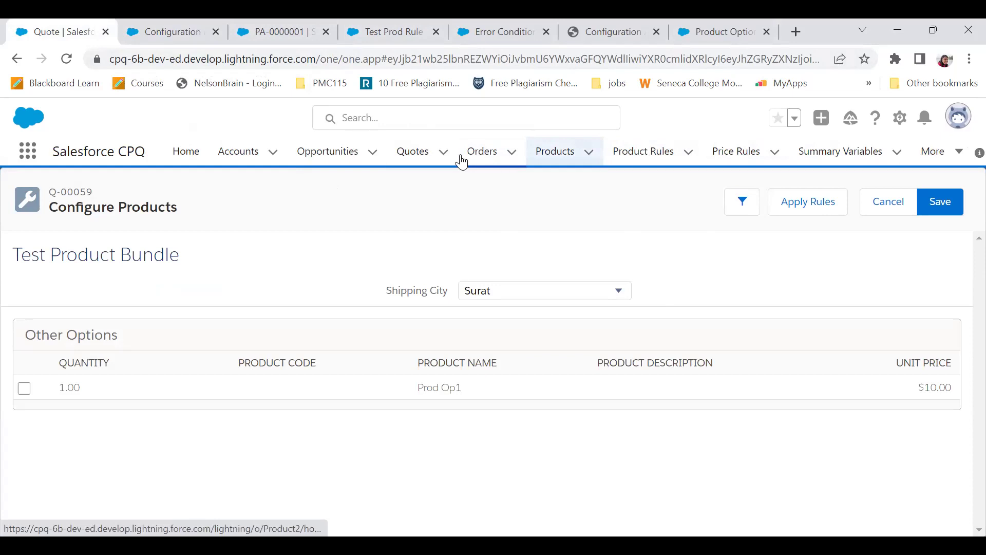
Reopen quote Q-00059 from recently viewed and open its line editor
left_click(411, 156)
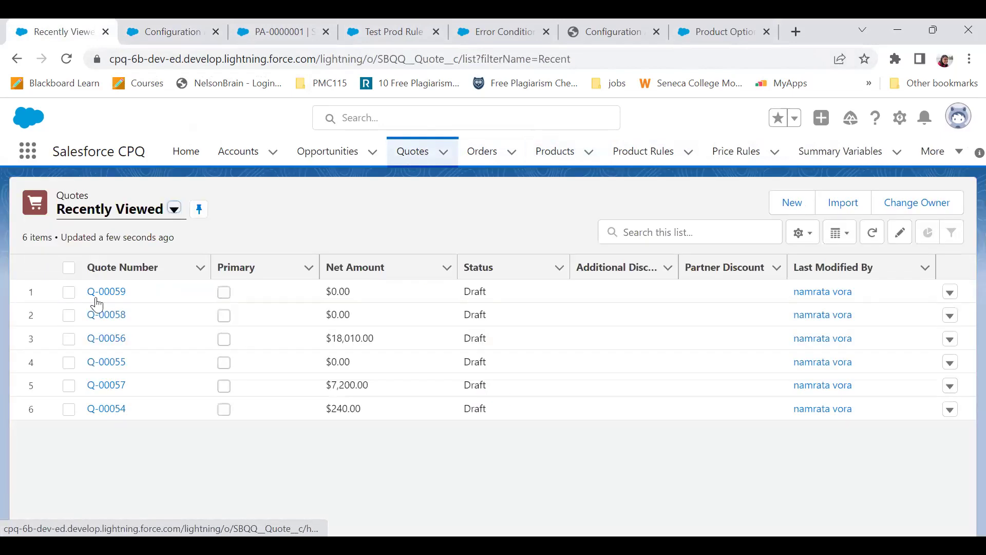
left_click(97, 294)
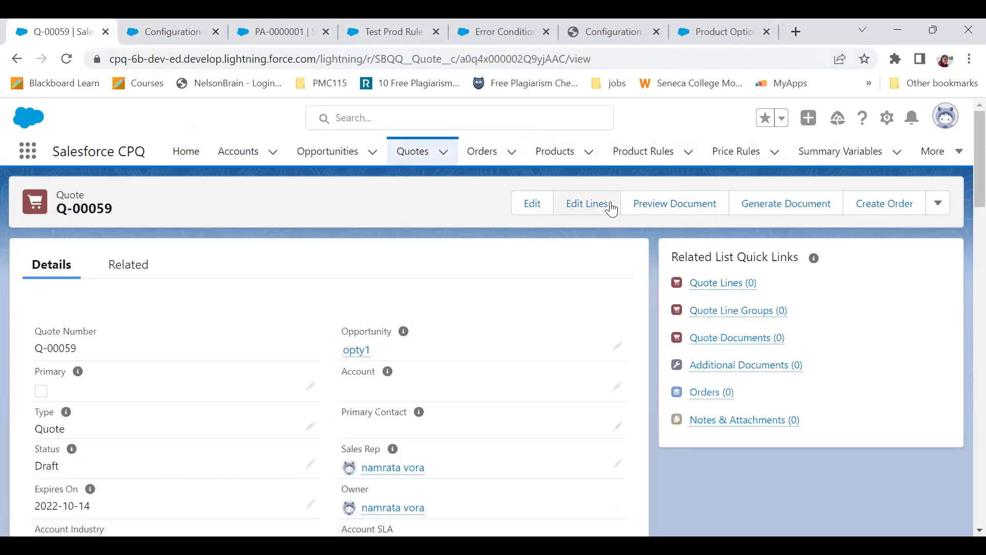
left_click(595, 205)
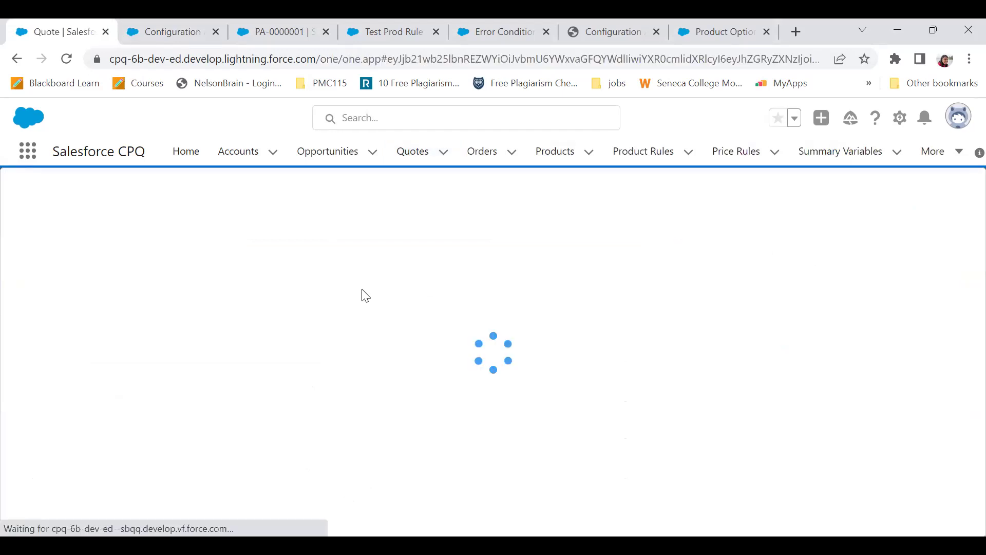
Search products for 'test' and add Test Product Bundle to the quote
left_click(440, 208)
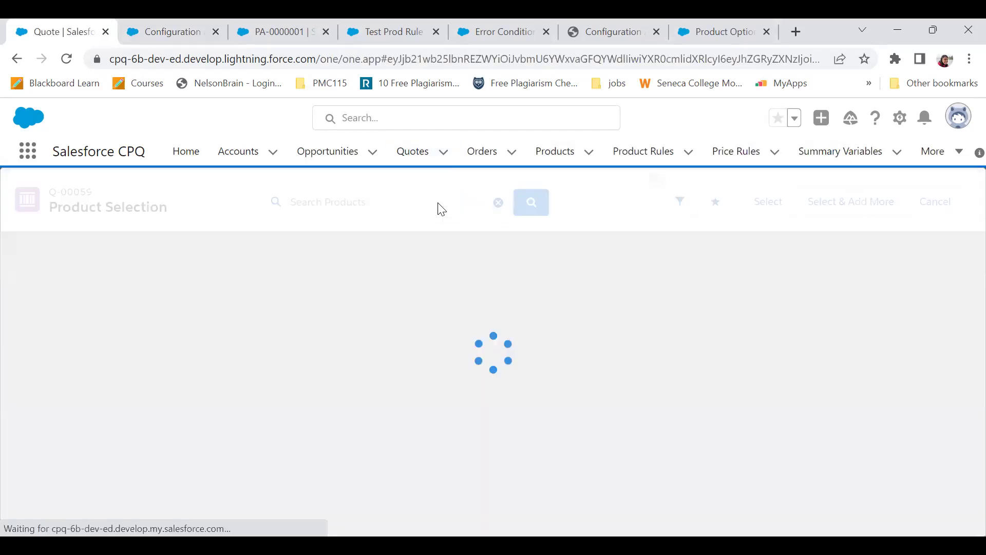
left_click(439, 203)
type("test")
left_click(533, 203)
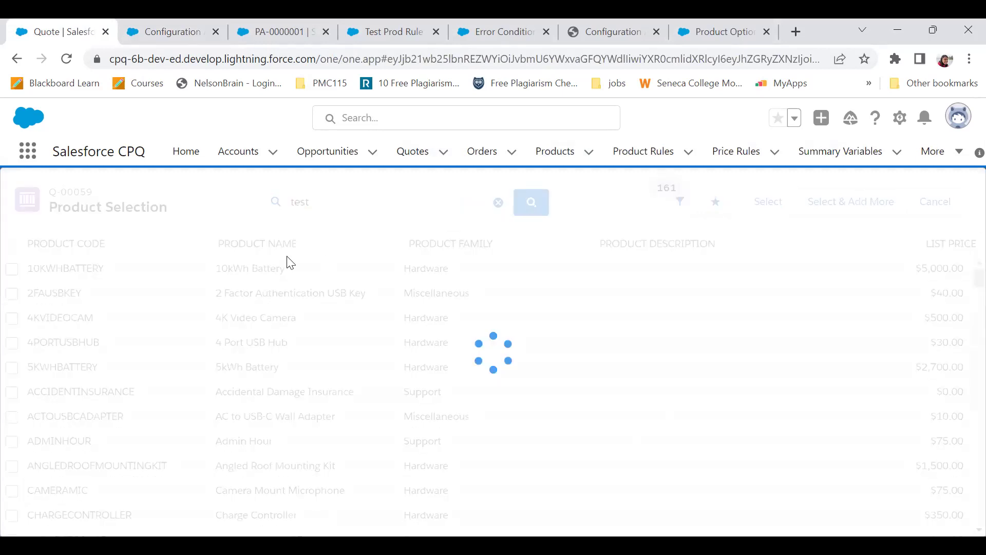
left_click(12, 269)
left_click(762, 204)
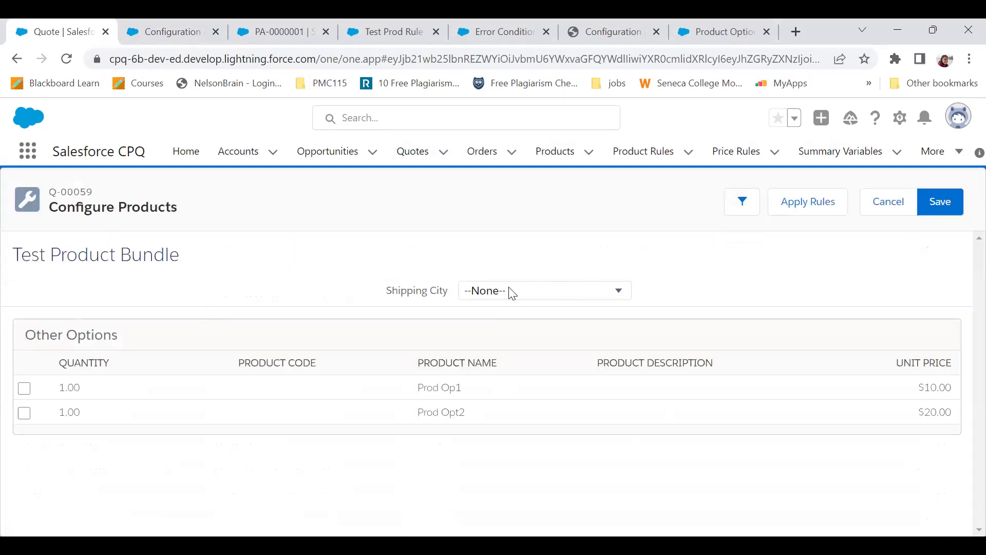
Choose Mumbai as Shipping City and apply the product rules
left_click(512, 293)
left_click(516, 324)
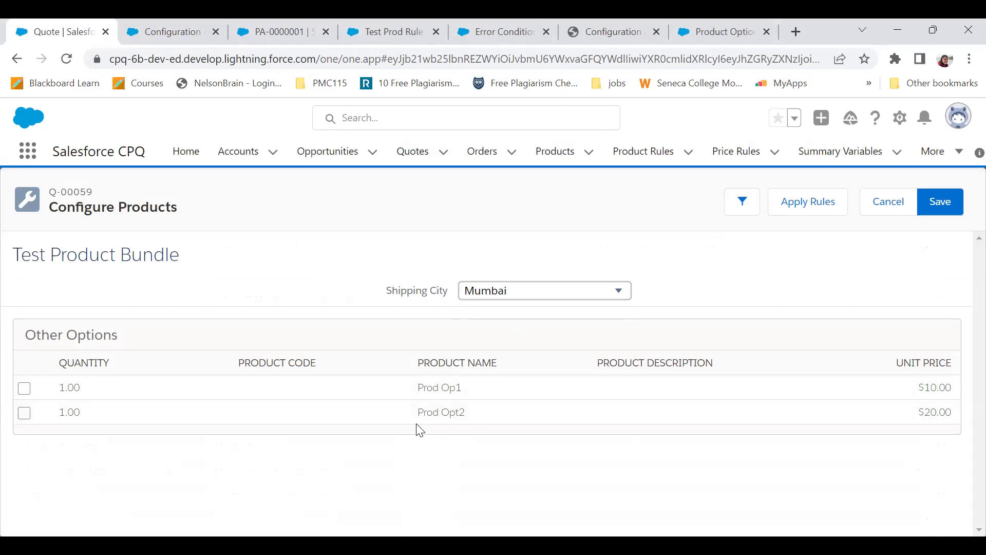
left_click(815, 205)
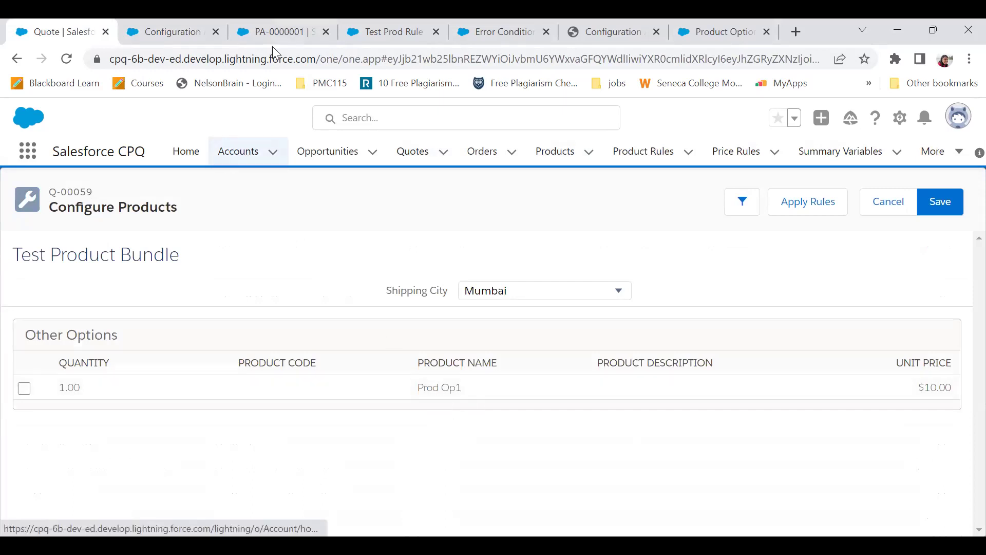
Navigate to the test config attri record under Test Product Bundle's configuration attributes
left_click(186, 22)
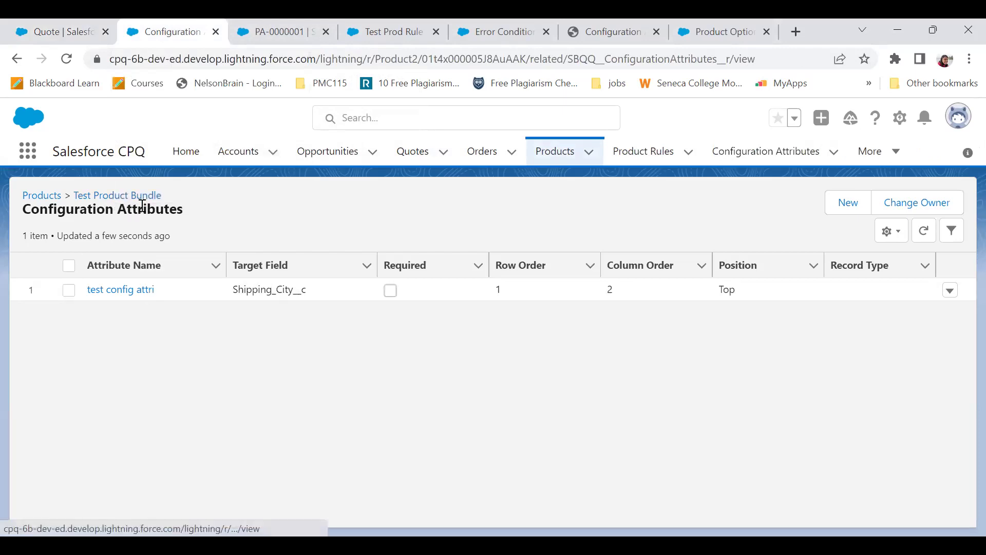
left_click(118, 196)
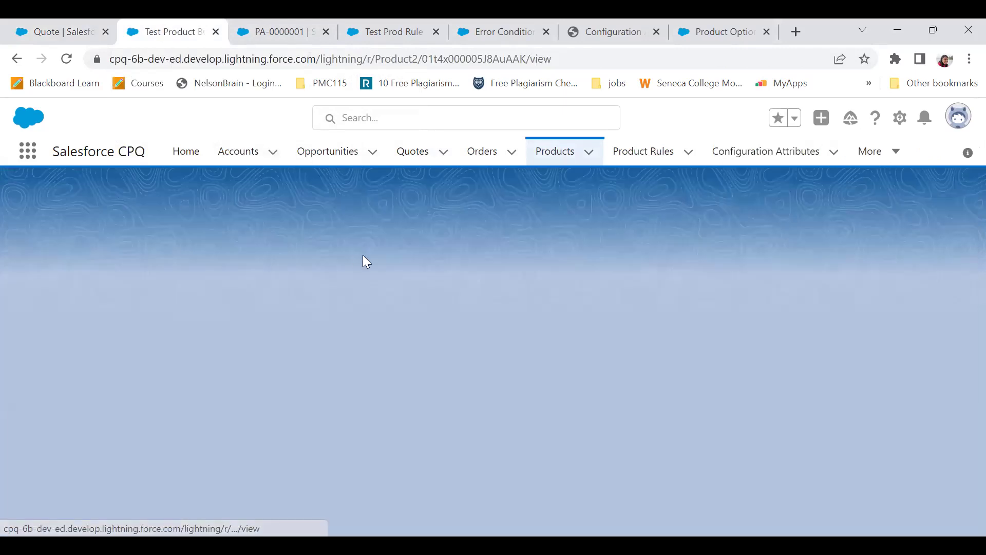
mouse_move(713, 431)
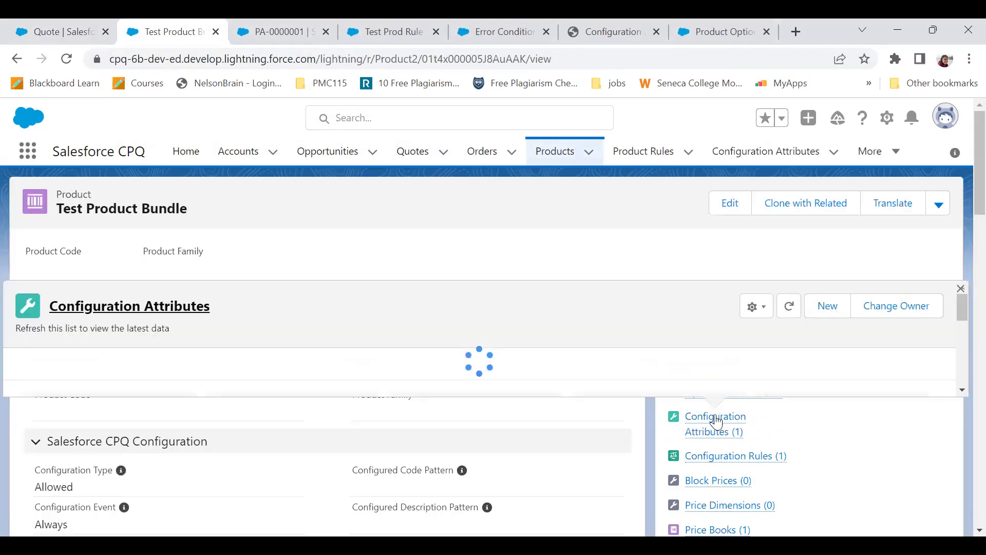
left_click(720, 436)
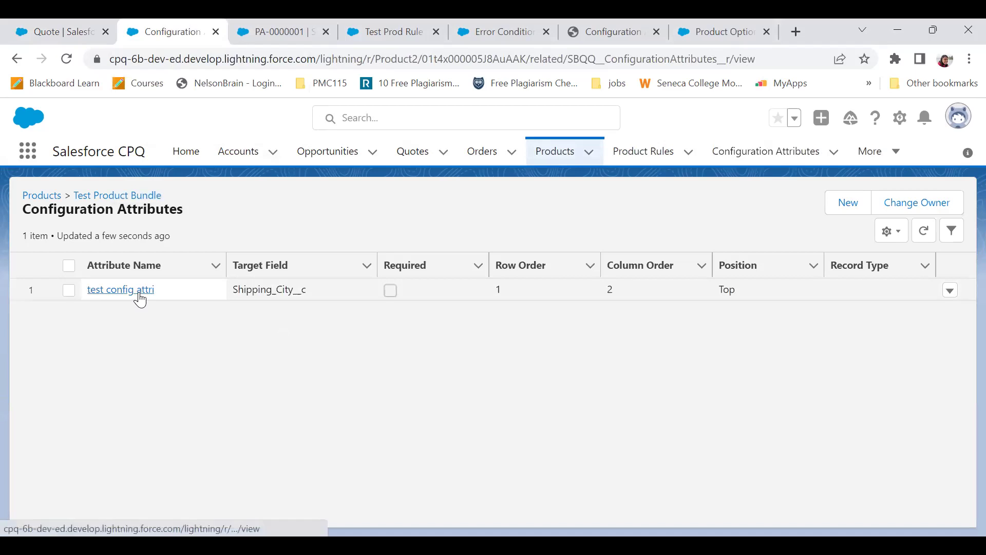
left_click(139, 297)
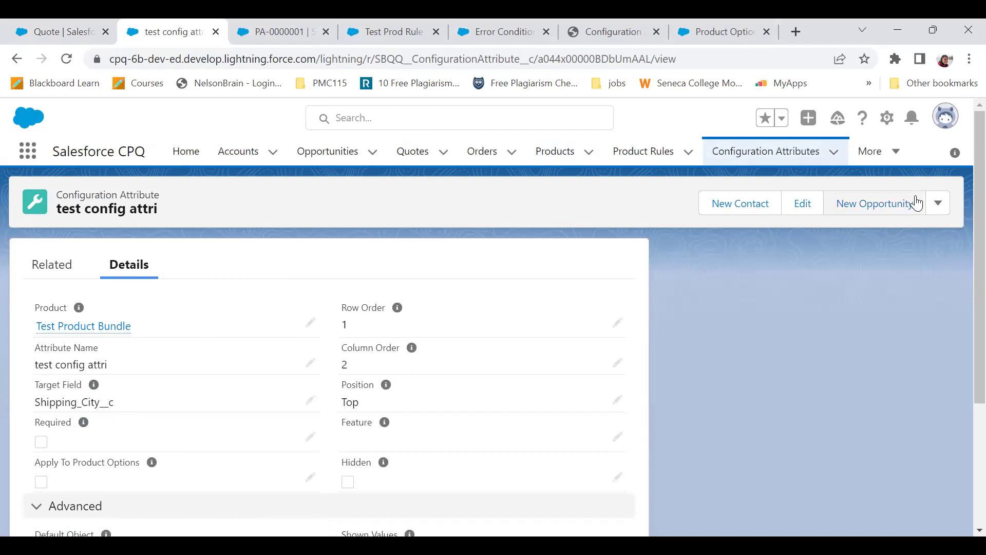
Tick Apply Immediately on test config attri, save, and return to the quote
scroll(960, 286, "down", 3)
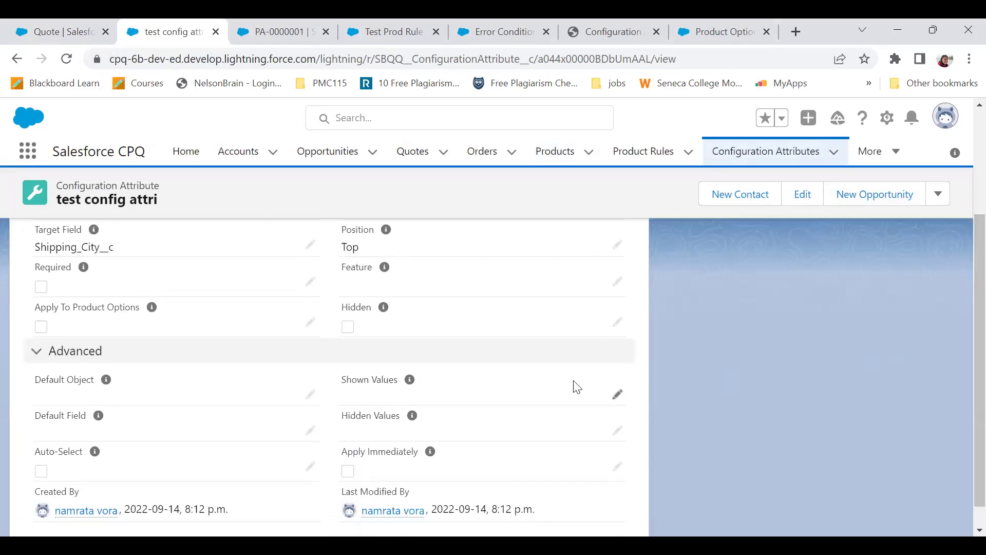
left_click(616, 467)
scroll(962, 335, "down", 1)
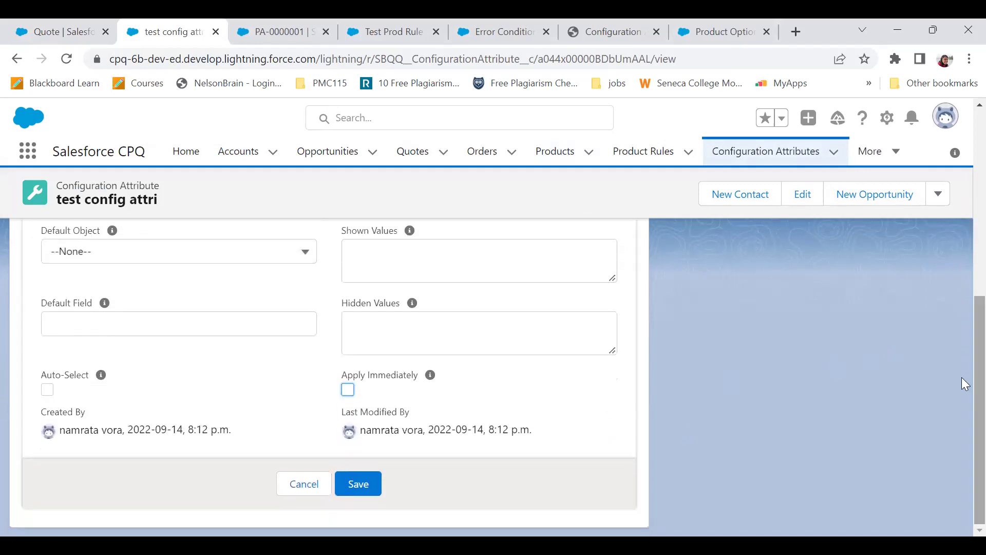
left_click(347, 390)
left_click(371, 489)
left_click(71, 20)
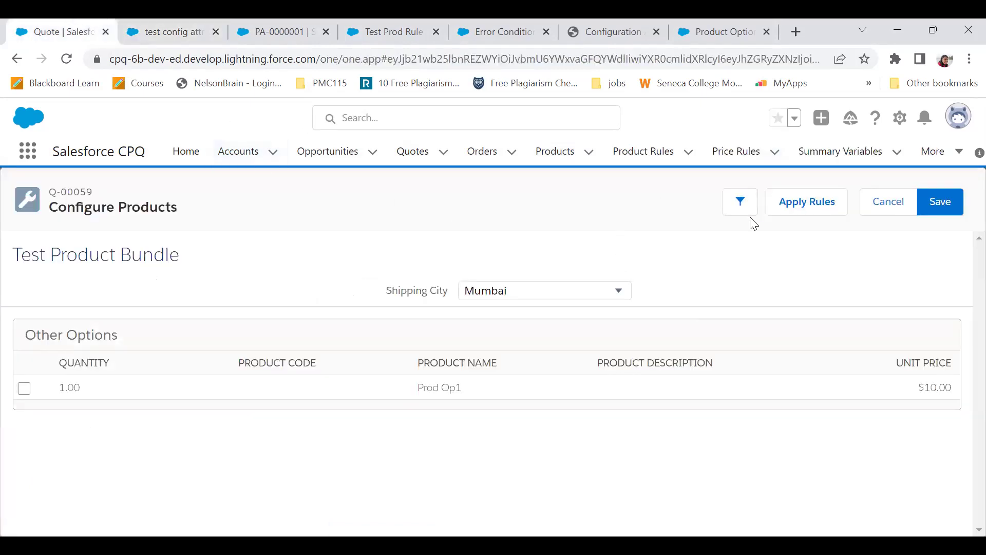
Cancel, re-add Test Product Bundle via a 'test' search, and choose Mumbai as Shipping City
left_click(895, 199)
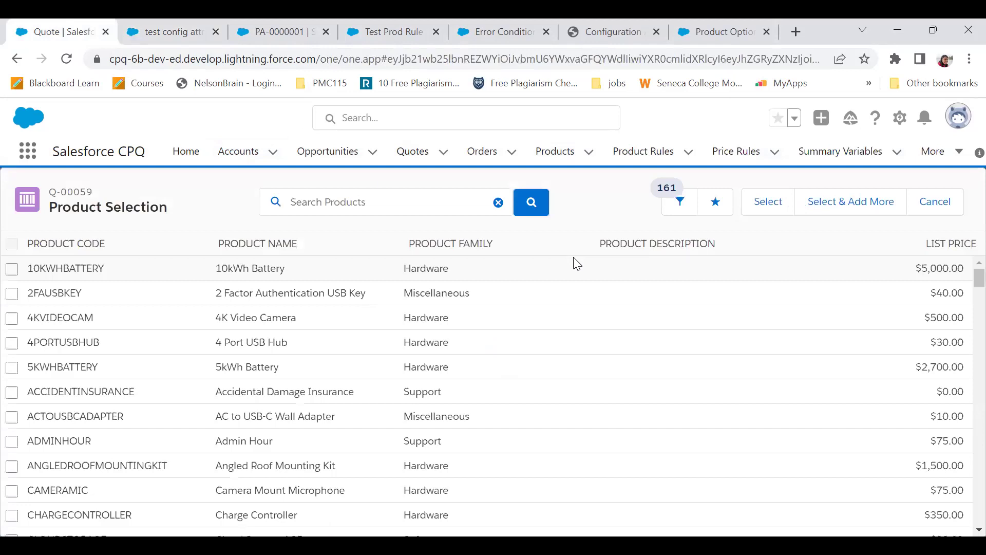
left_click(366, 210)
type("test")
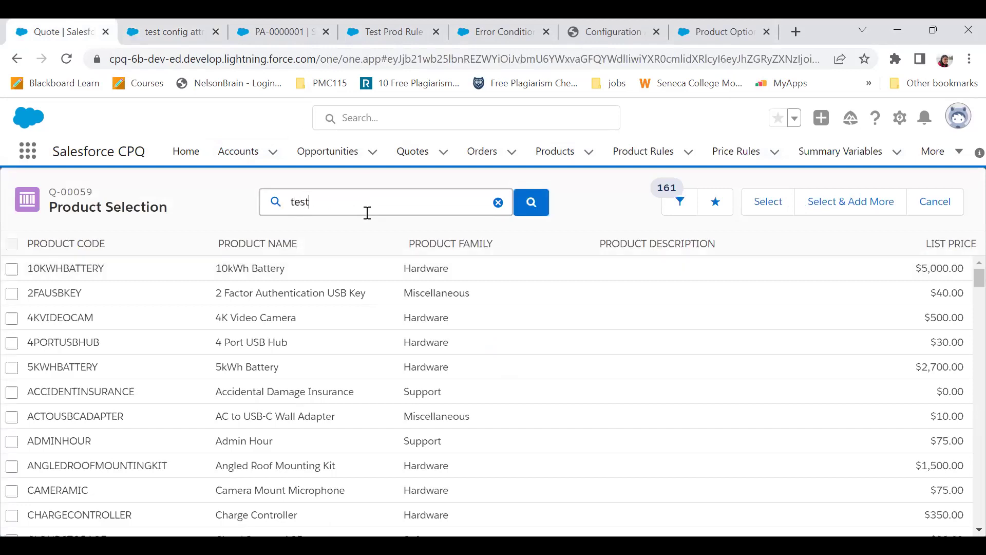
left_click(522, 200)
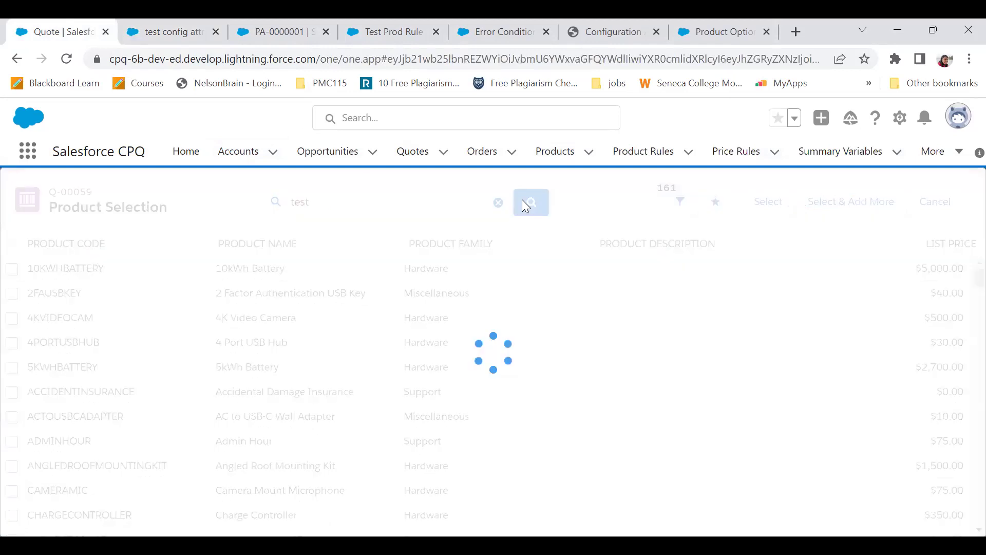
left_click(13, 270)
left_click(773, 202)
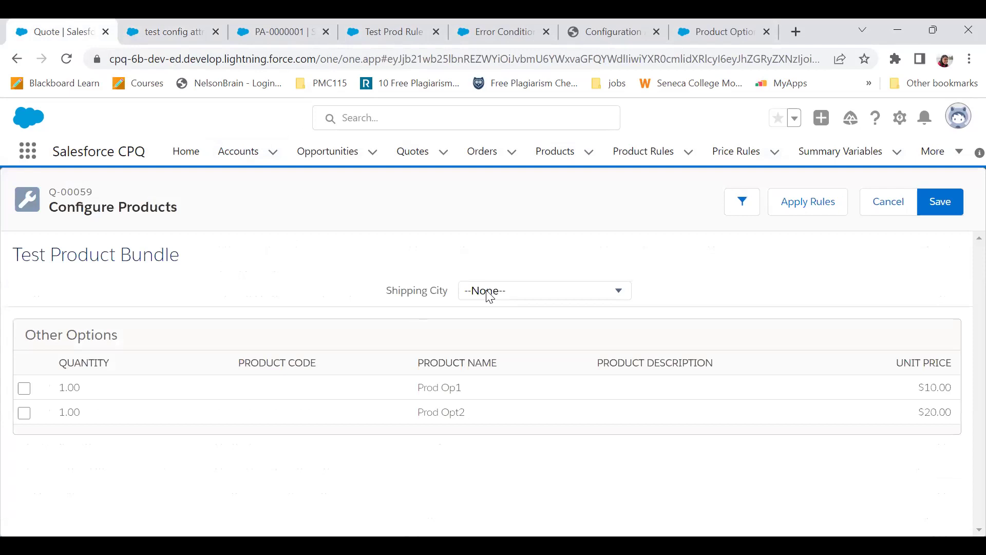
left_click(482, 290)
left_click(496, 321)
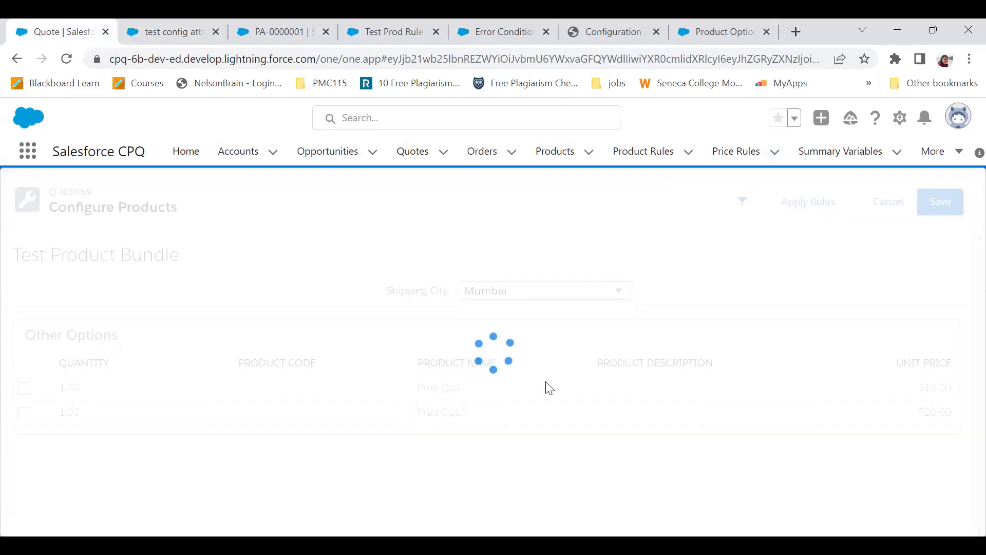